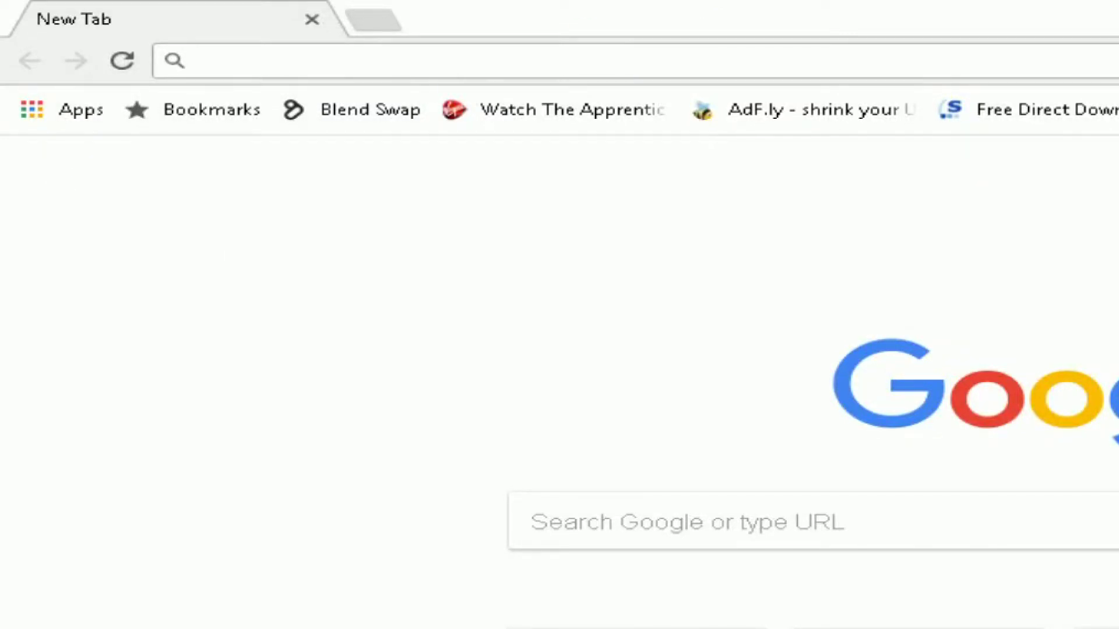
- Search Google for 'microsoft word tutorials' and skim the roughly 17,800,000 results
text(mic)
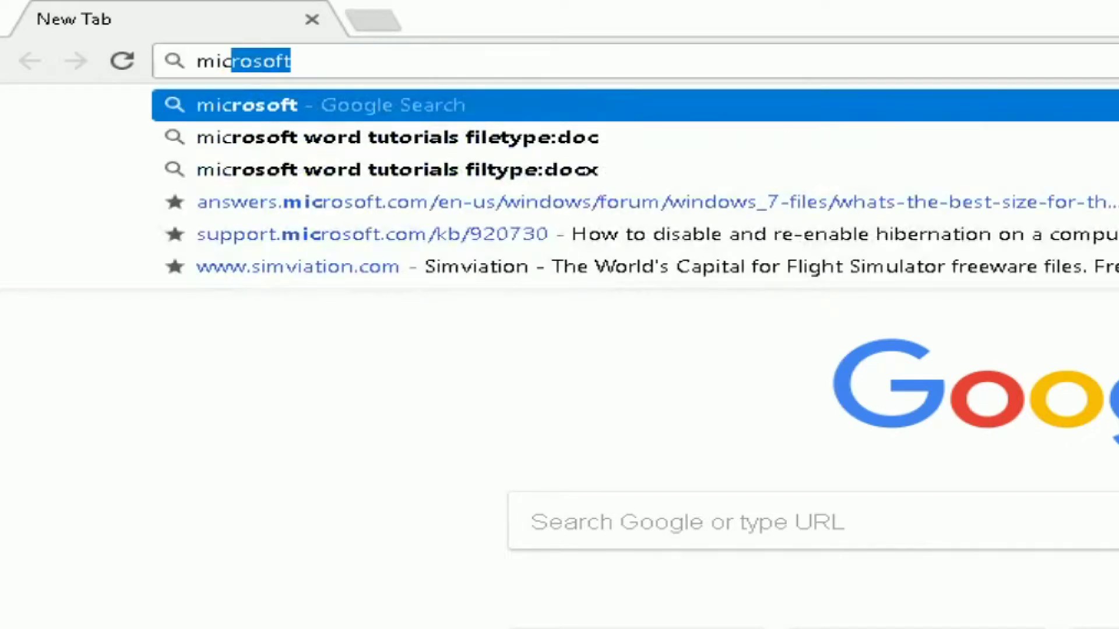
text(rosfo)
key(BackSpace)
key(BackSpace)
text(o)
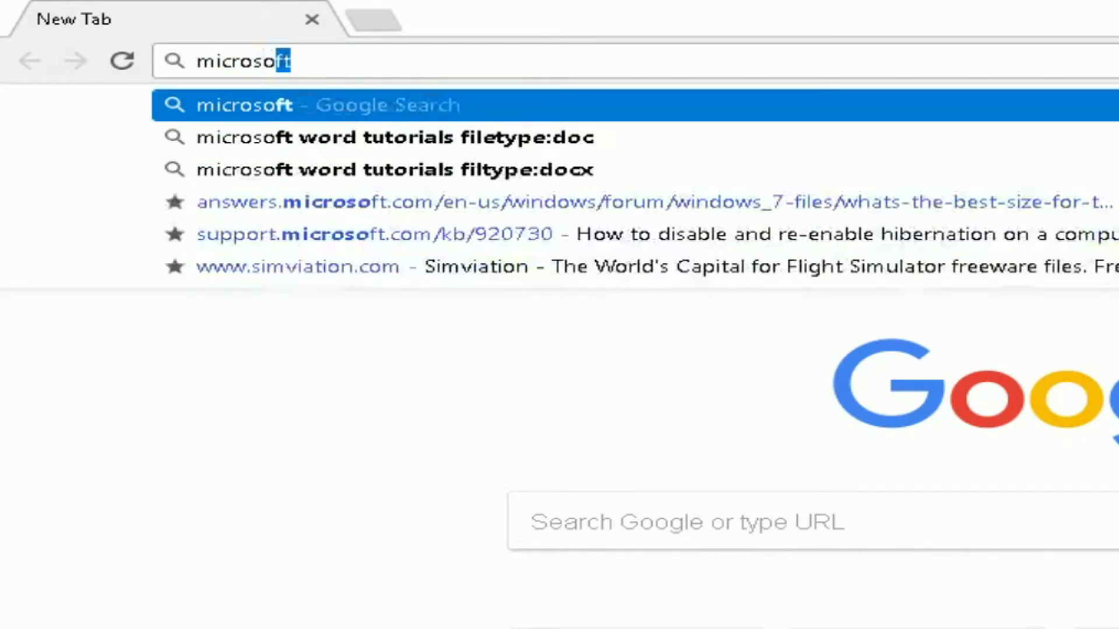
text(ft word tuto)
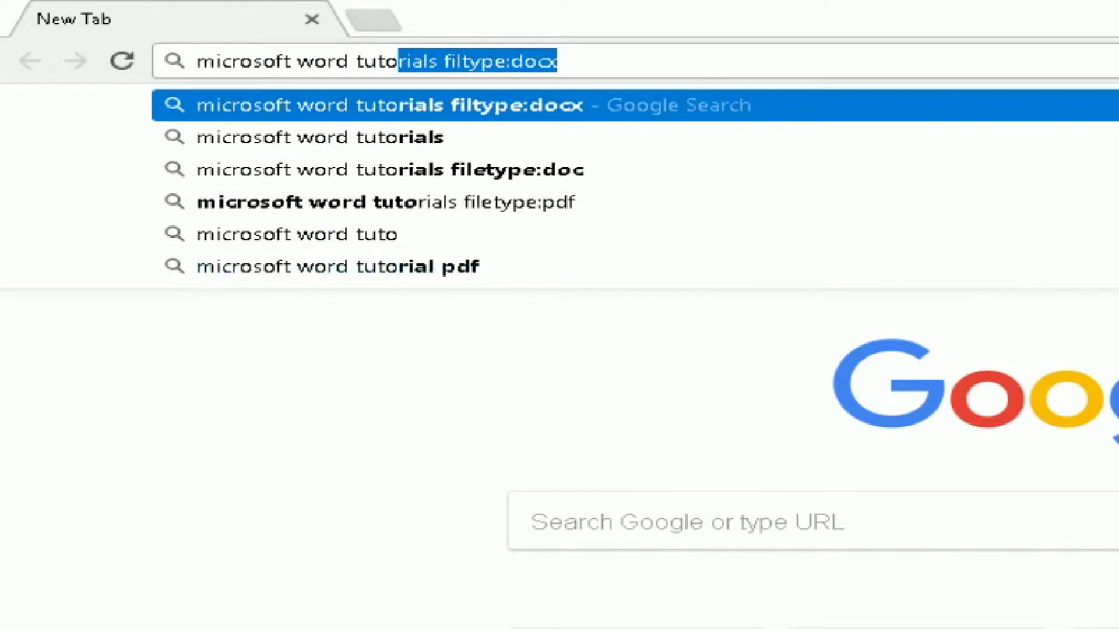
text(rials)
key(BackSpace)
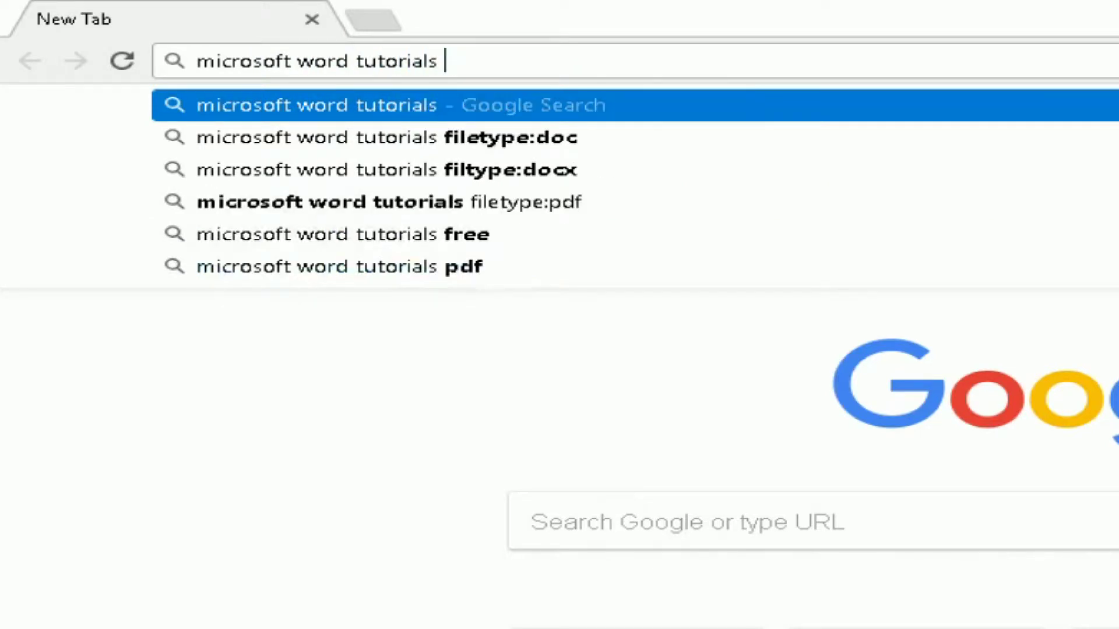
key(Return)
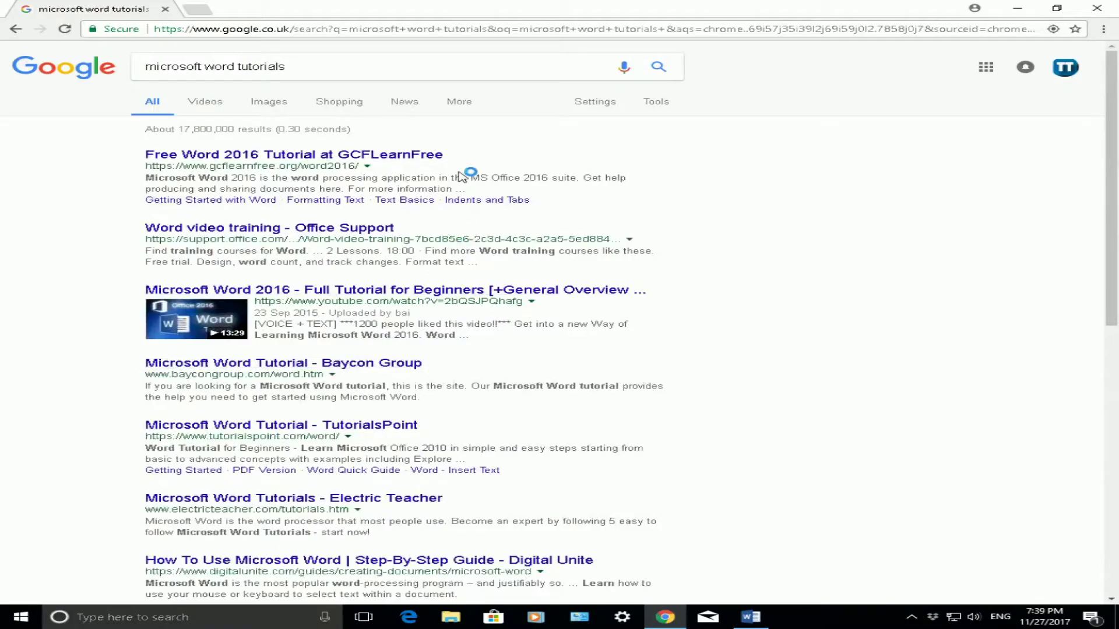
scroll(466, 175, down, 7)
scroll(577, 271, down, 1)
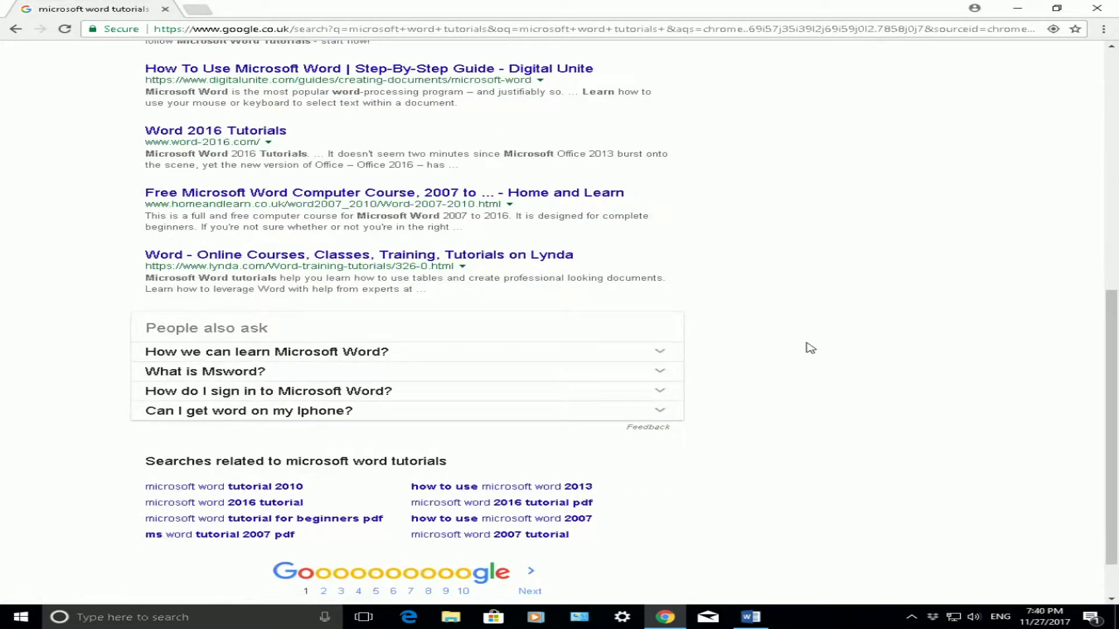
scroll(808, 348, up, 8)
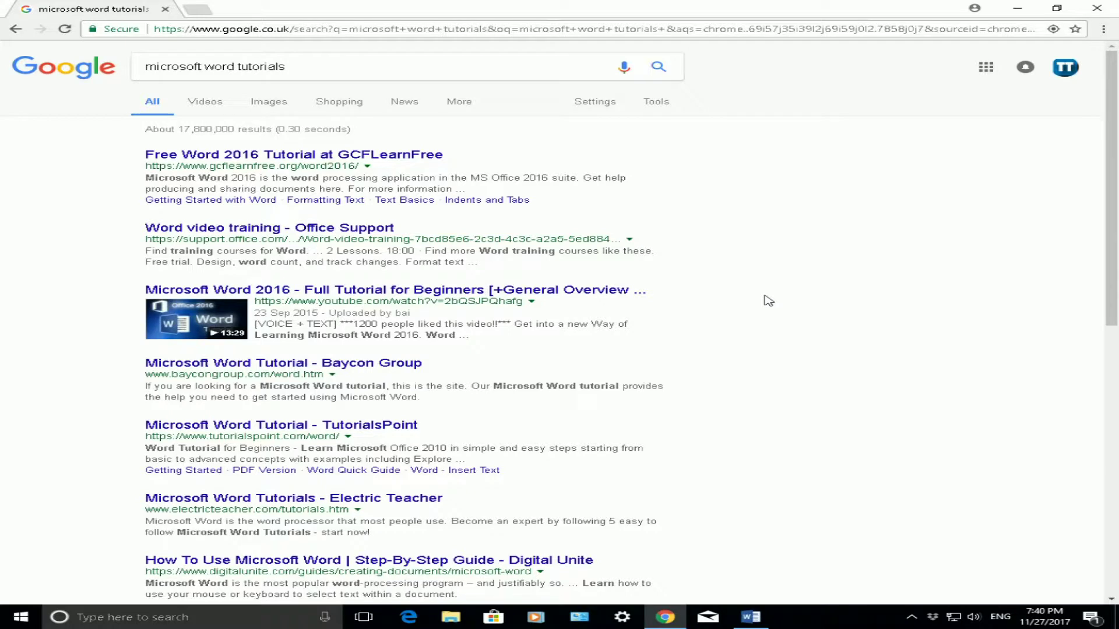
- Add filetype:doc to the query, then download and open UCL's word-intro-tasks.doc
click(346, 68)
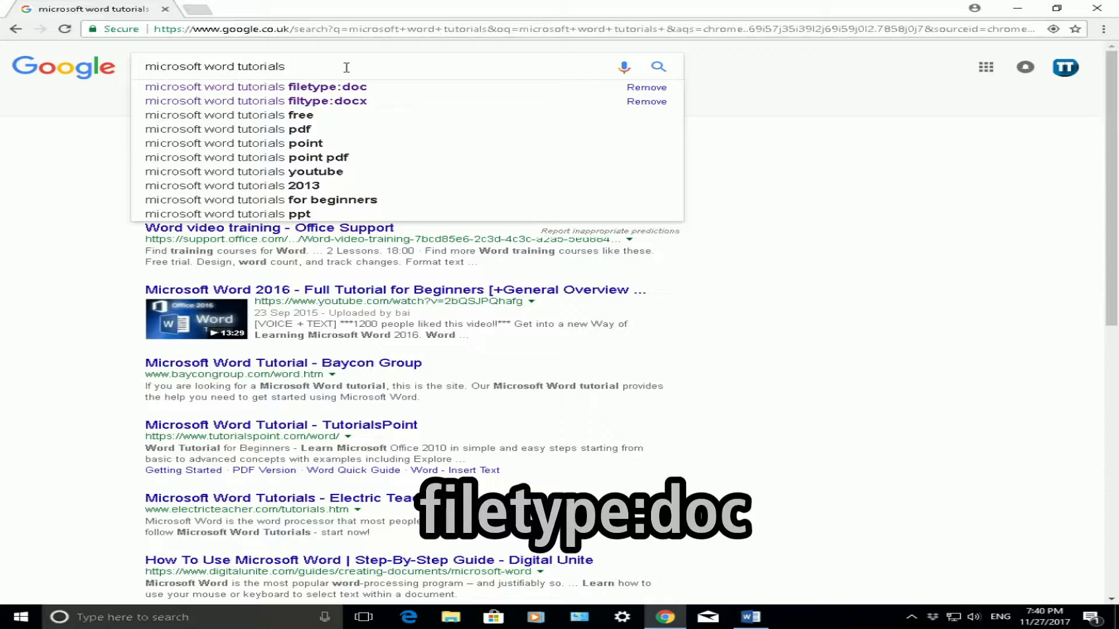
text(fi)
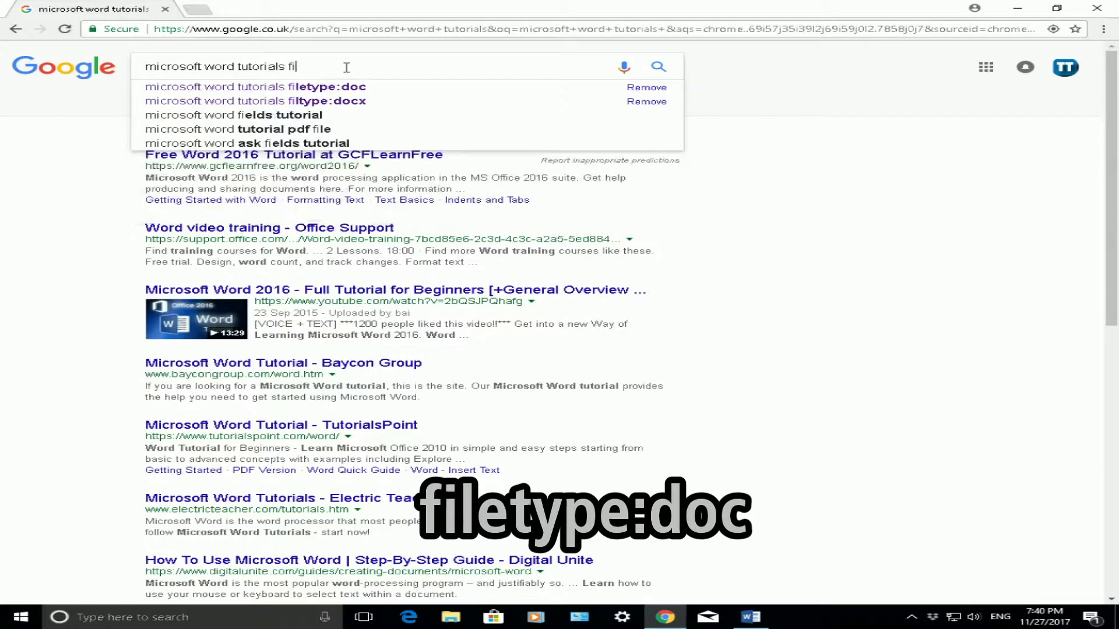
text(letype:)
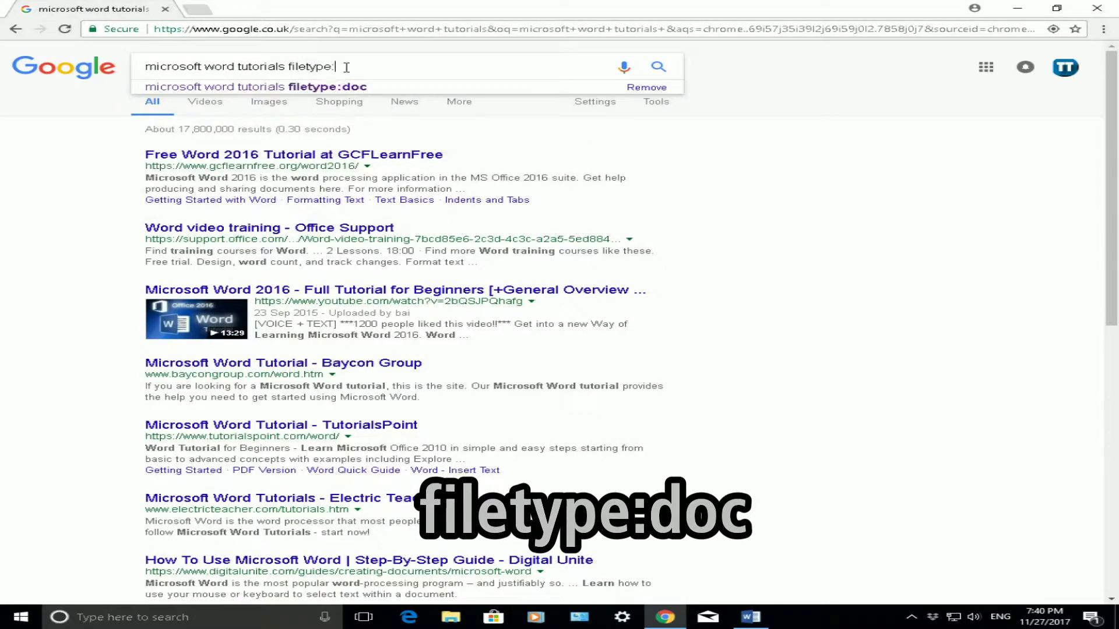
text(doc)
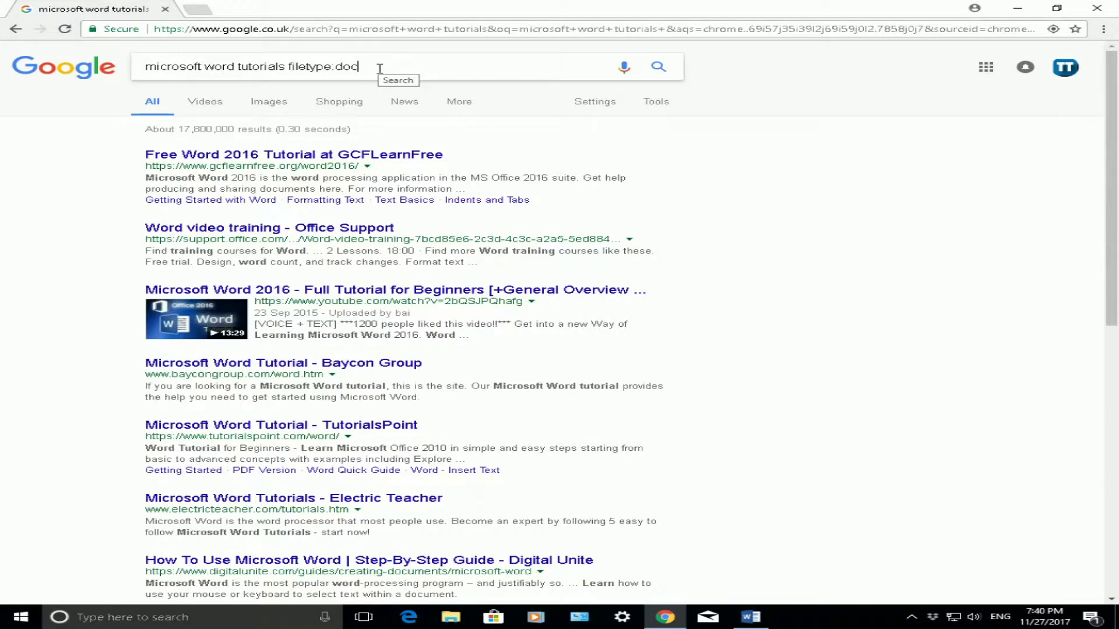
key(Return)
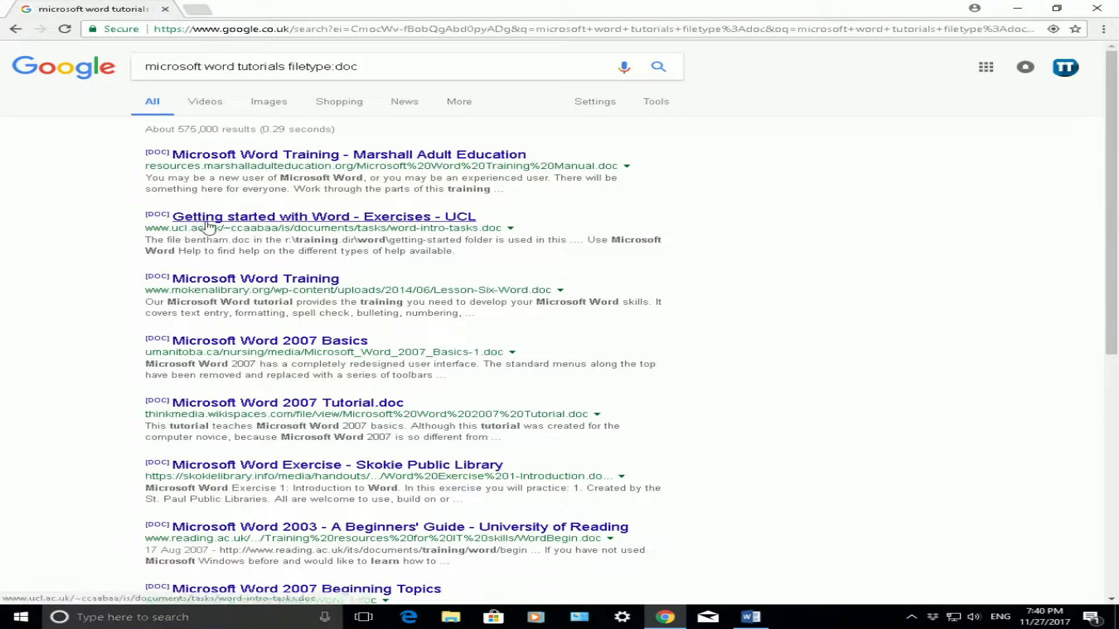
click(333, 222)
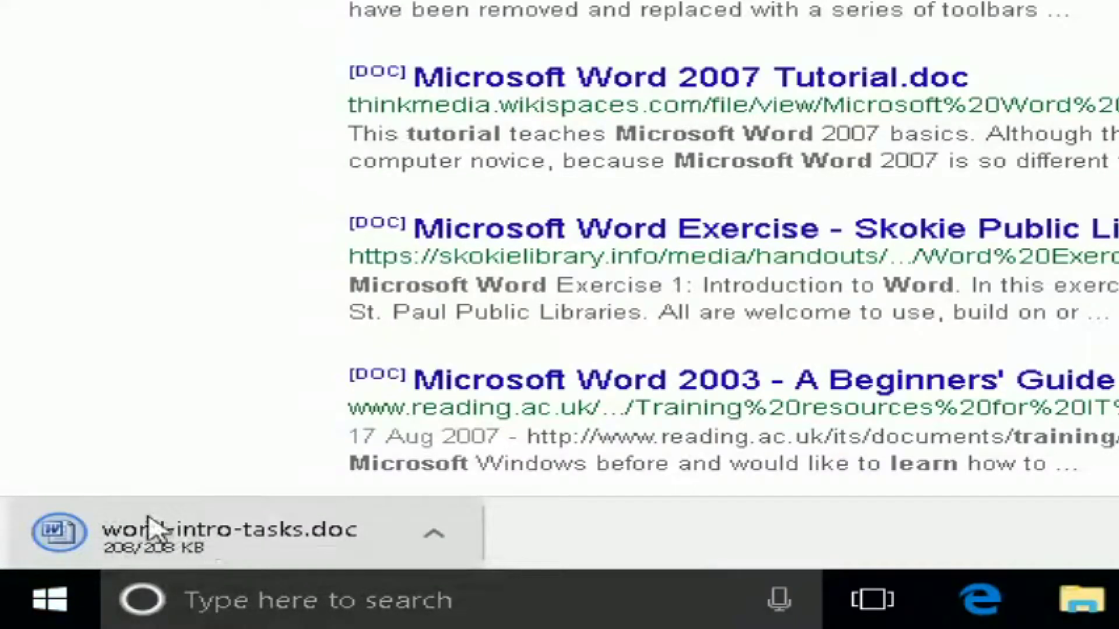
click(233, 536)
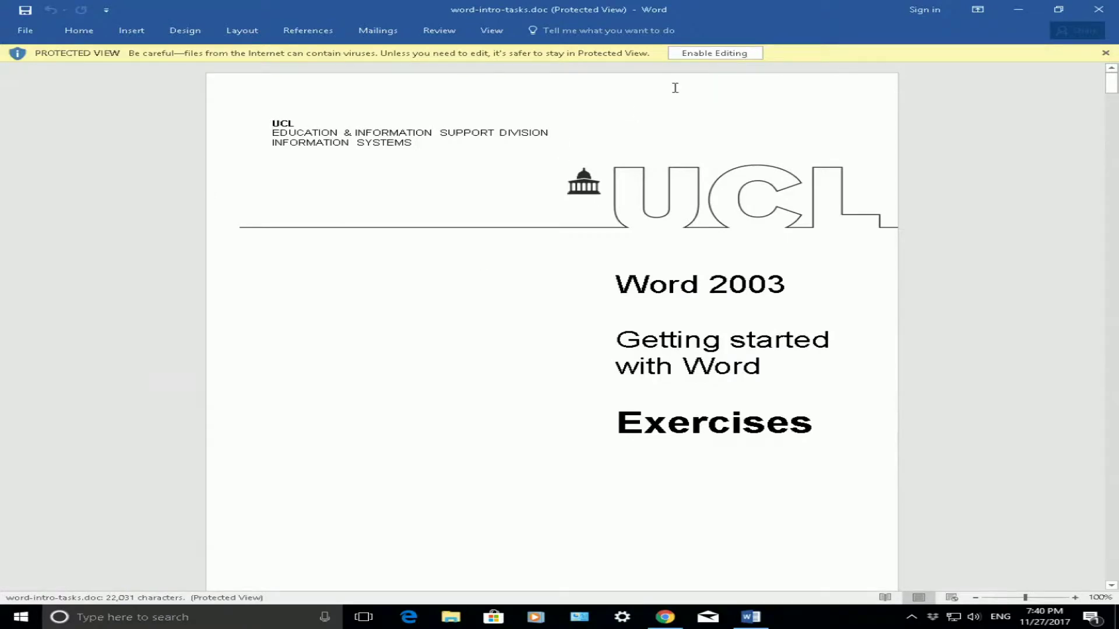
- Enable editing in word-intro-tasks.doc, scroll down to Task 5, then return to Chrome
click(712, 53)
scroll(527, 245, down, 10)
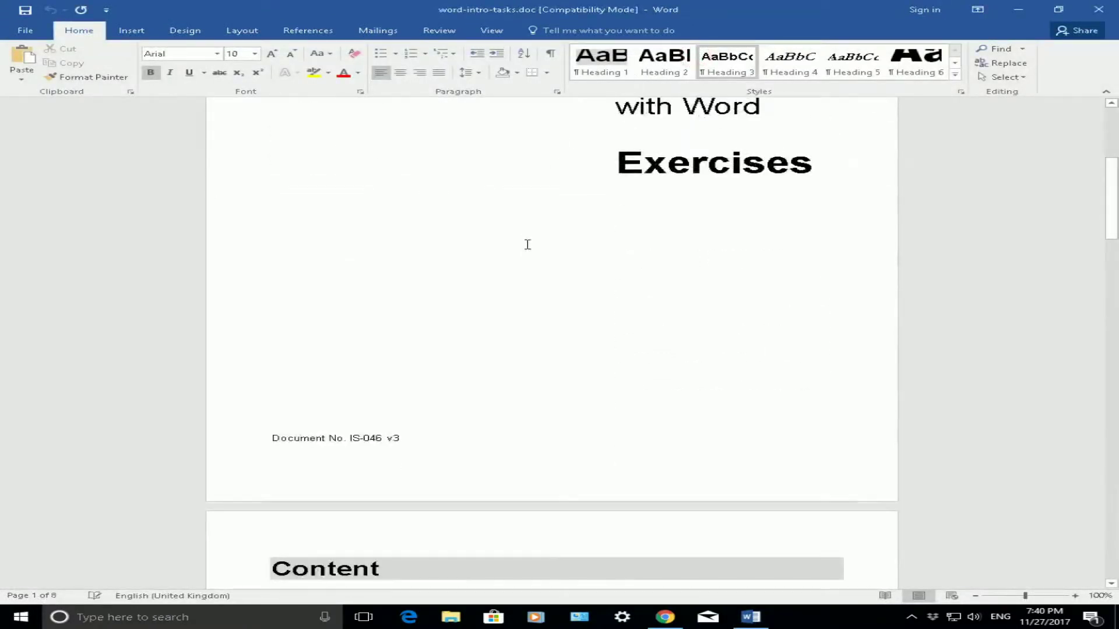
scroll(527, 245, down, 20)
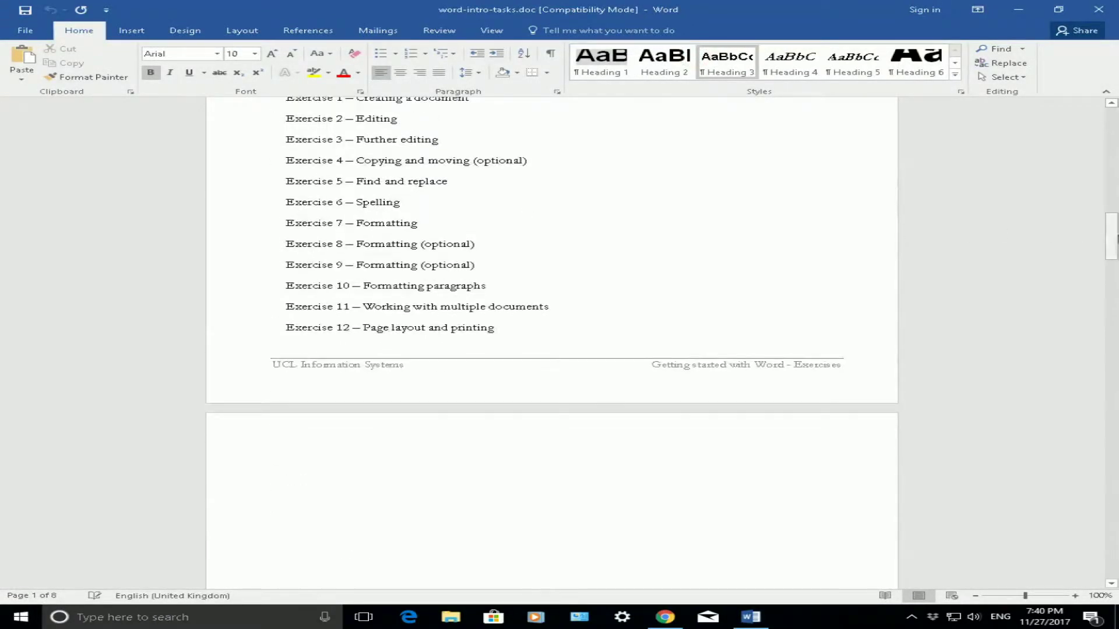
drag(1112, 239, 1109, 420)
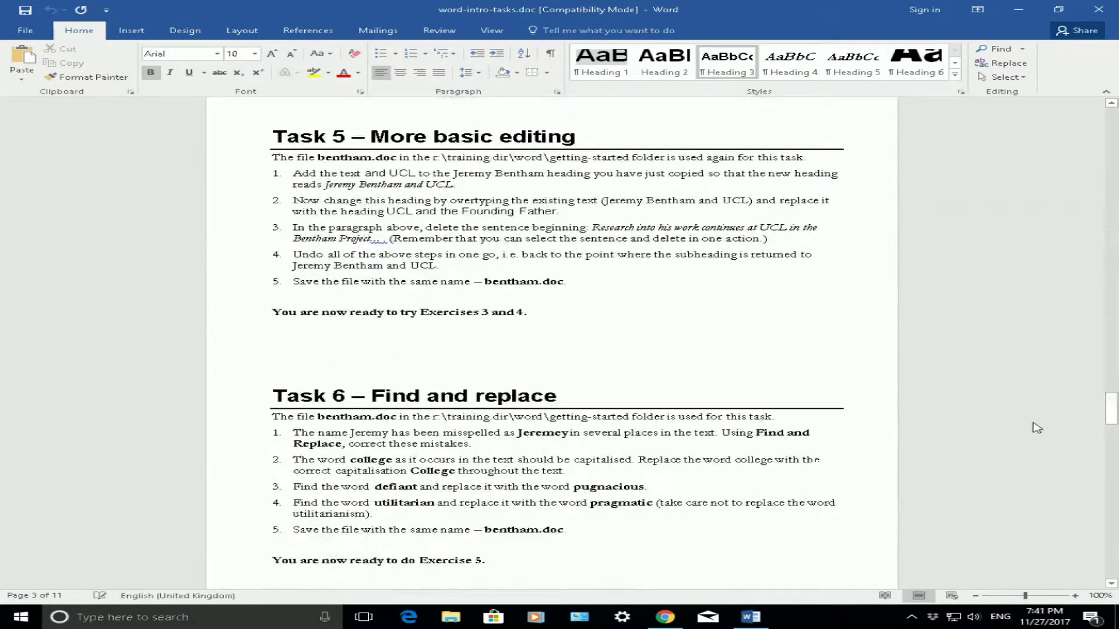
click(669, 616)
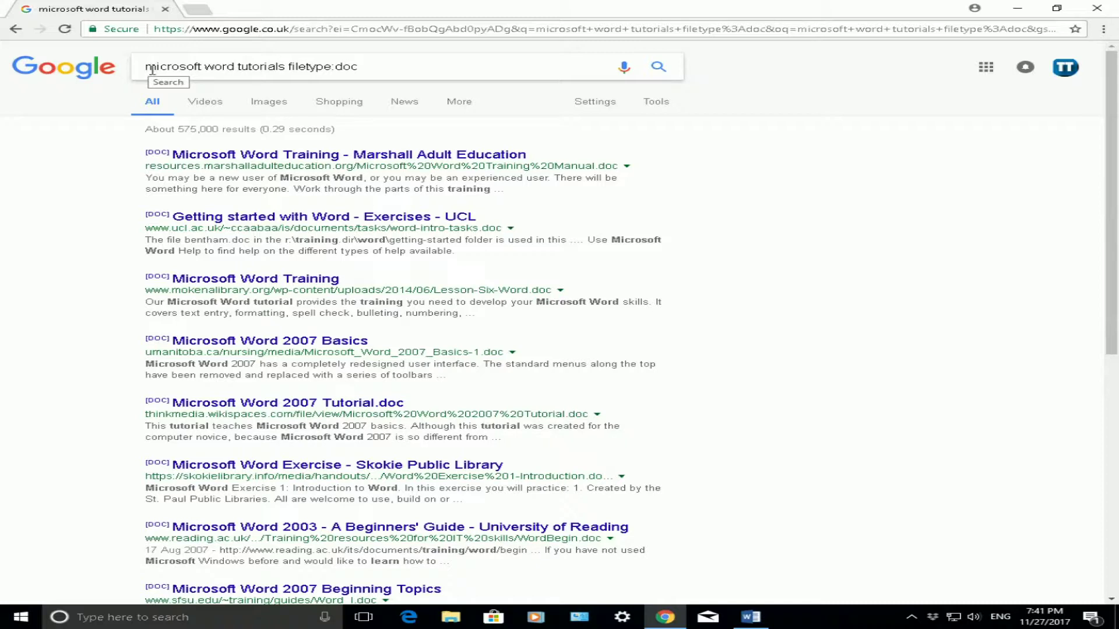
- Change the query's file type from doc to pdf and rerun the search
click(325, 68)
drag(335, 68, 354, 69)
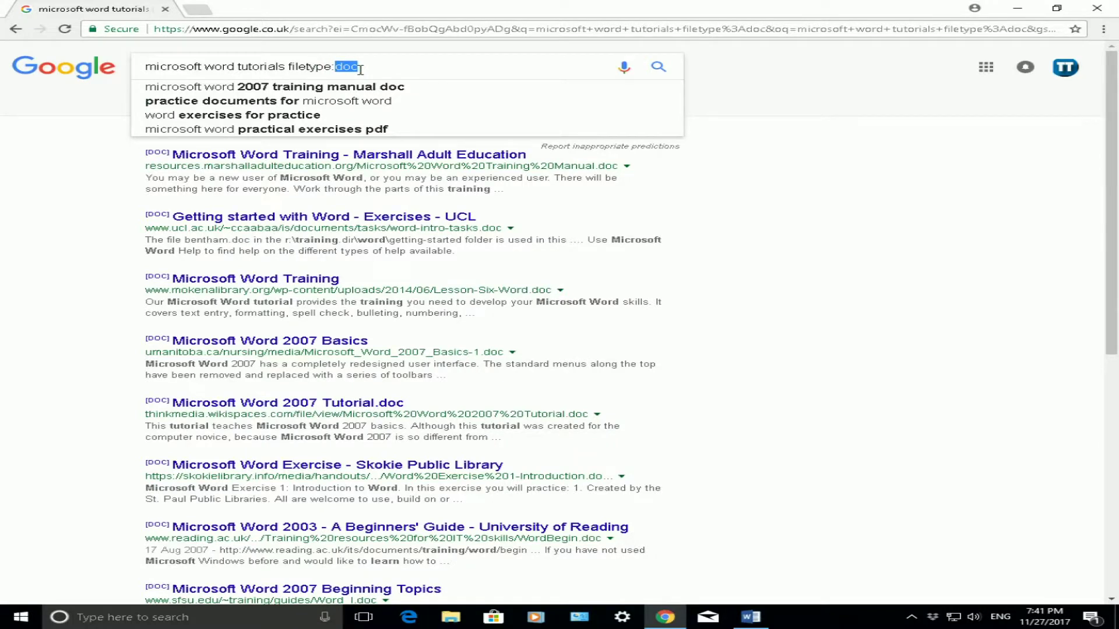
text(pdf)
key(Return)
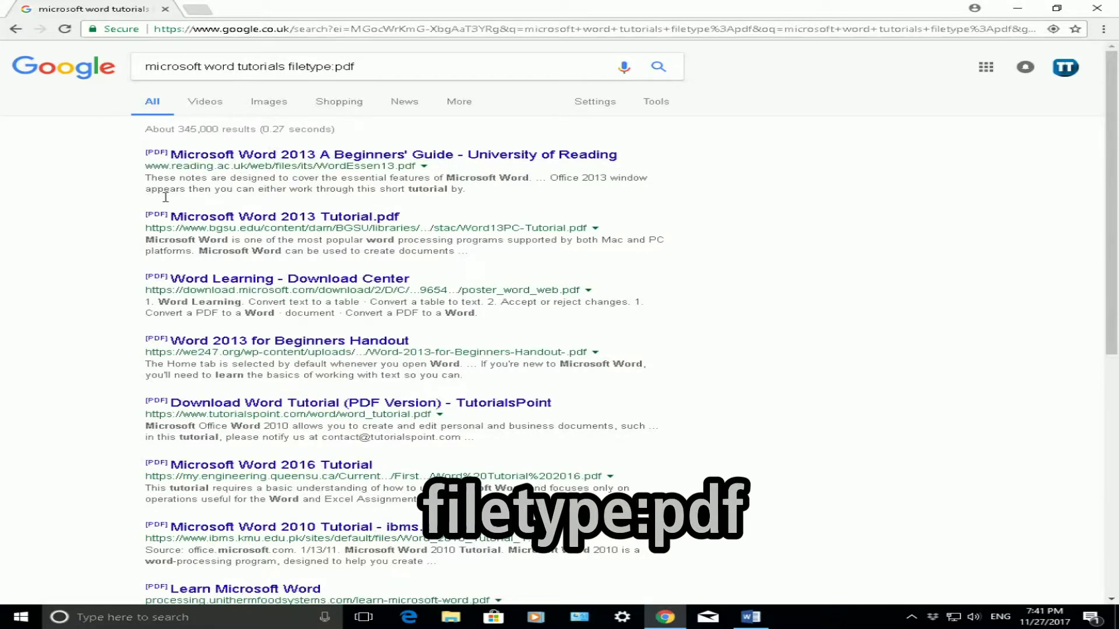
- Skim the PDF results and the Simmons word2007.pdf guide
scroll(130, 357, down, 5)
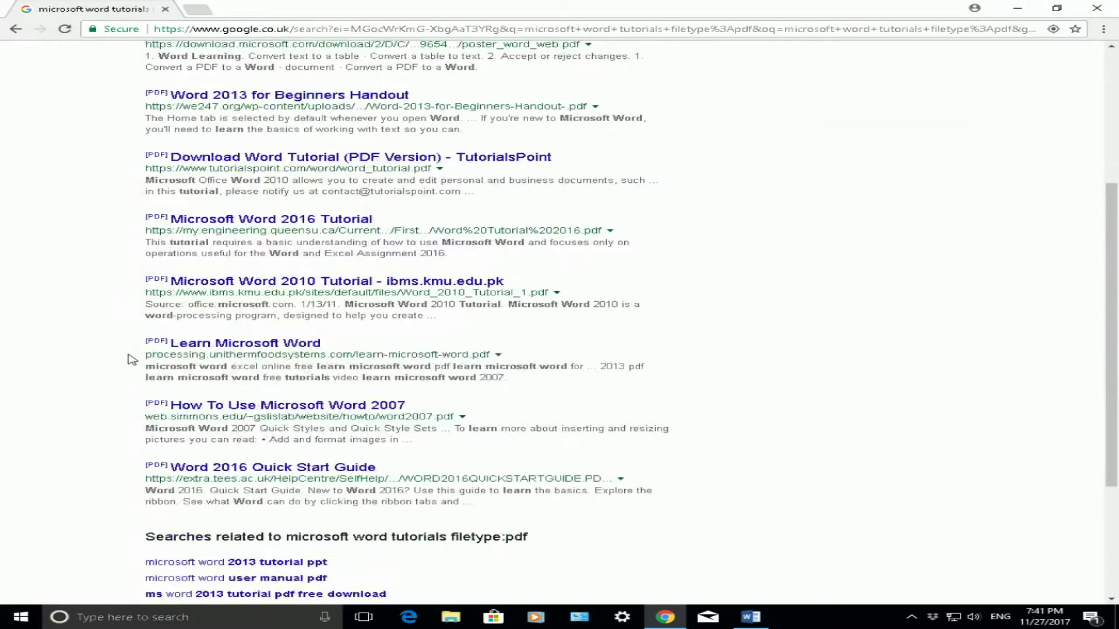
scroll(131, 359, up, 1)
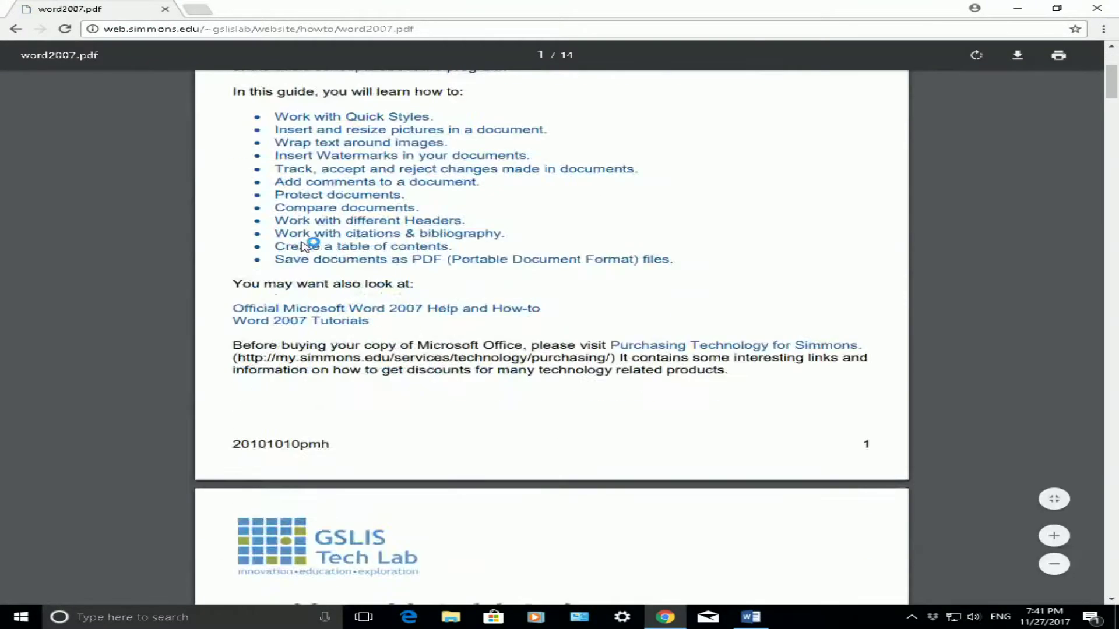
scroll(303, 246, down, 20)
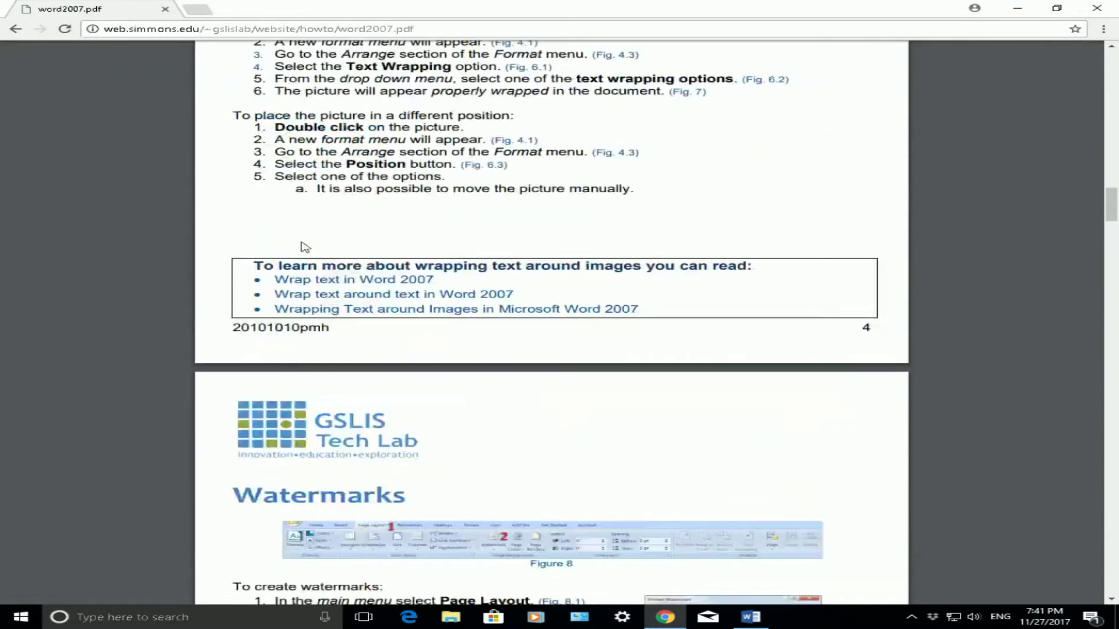
scroll(305, 247, down, 6)
- Return to the PDF results and change the query's file type to ppt
key(alt+Left)
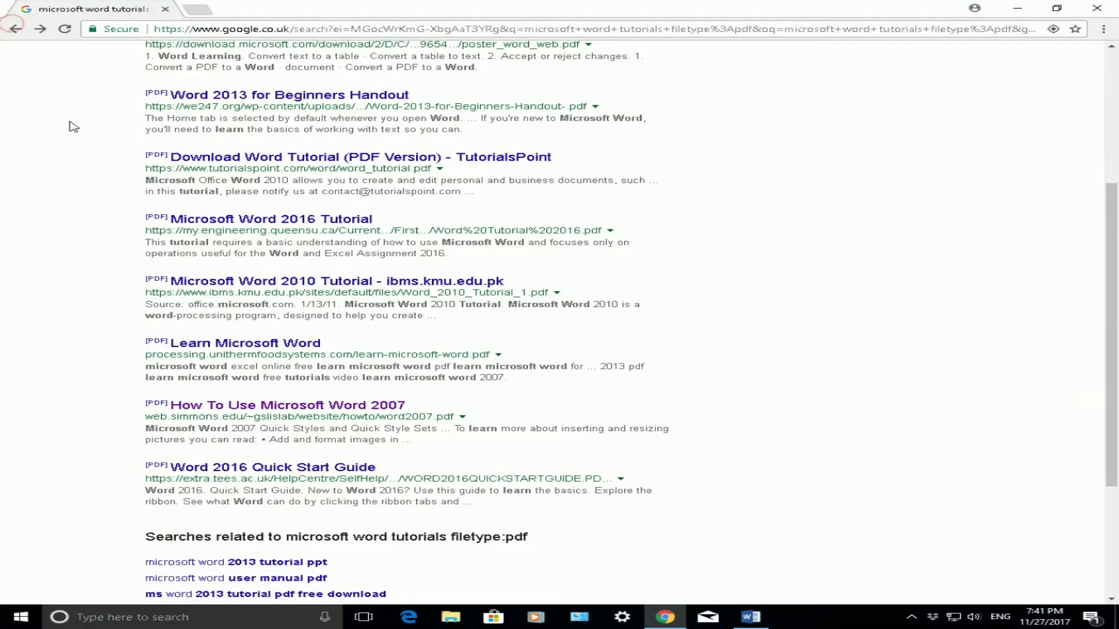
scroll(74, 127, up, 4)
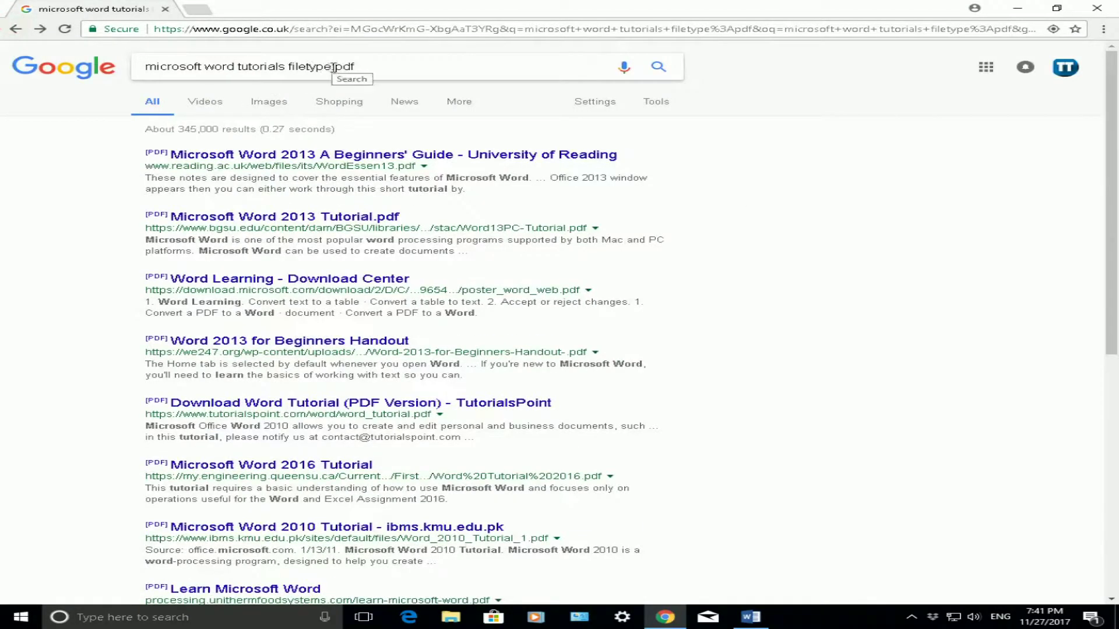
drag(336, 66, 358, 66)
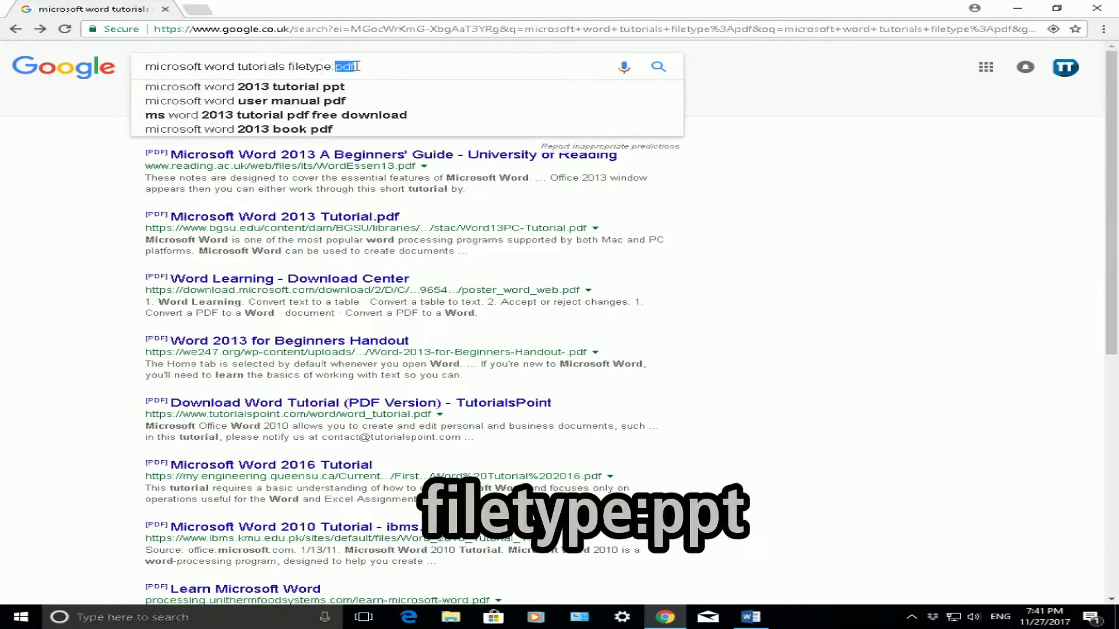
text(ppt)
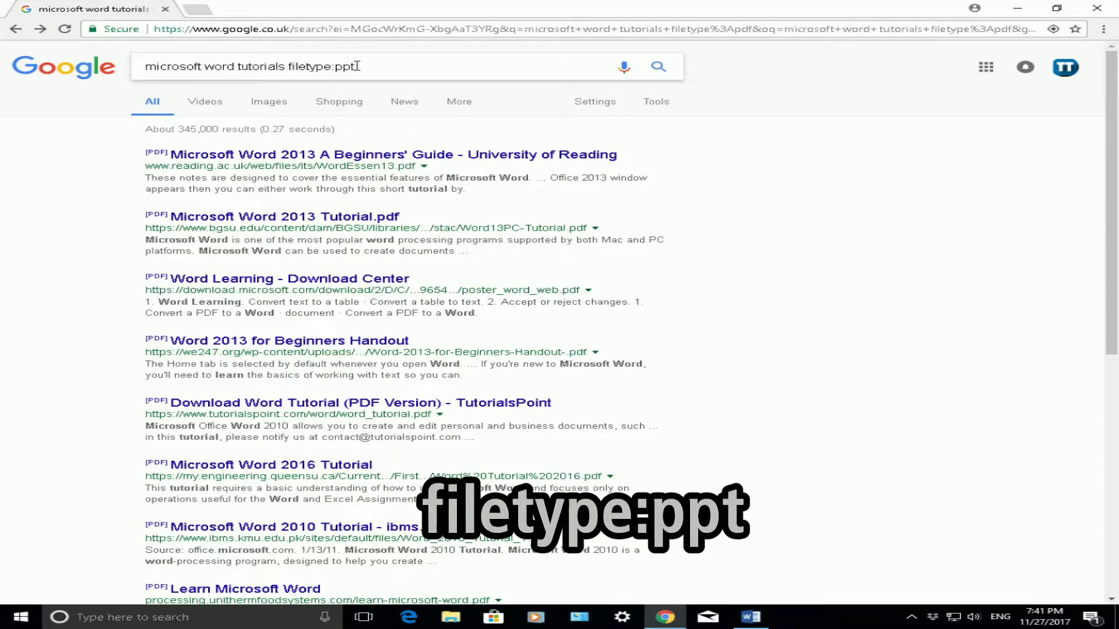
key(Return)
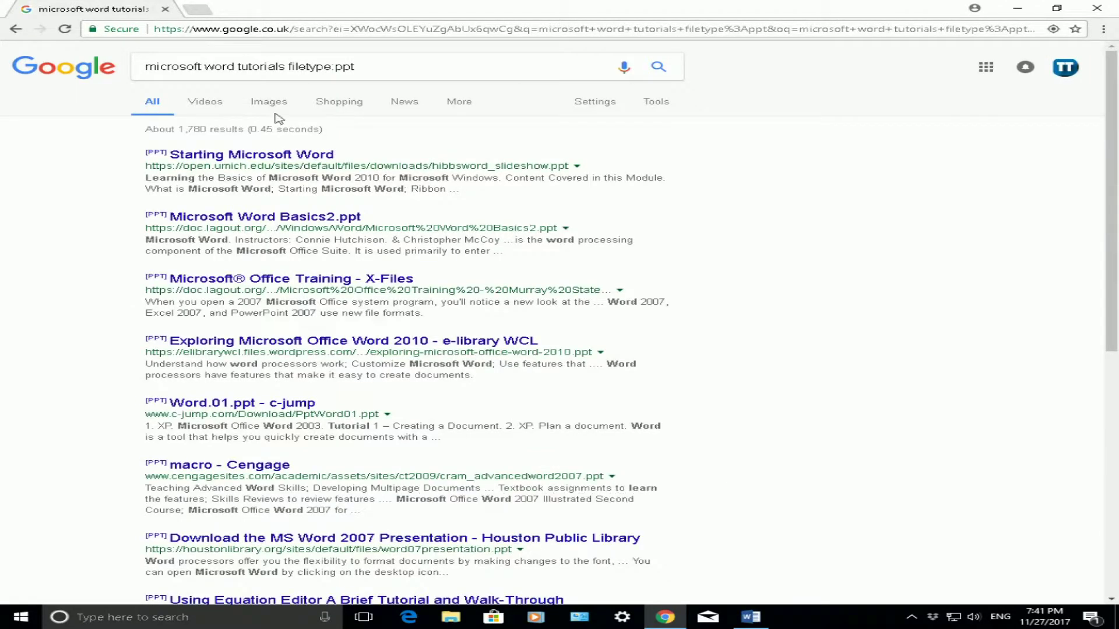
- Download and open the Microsoft® Office Training - BAMSI presentation
scroll(107, 265, down, 5)
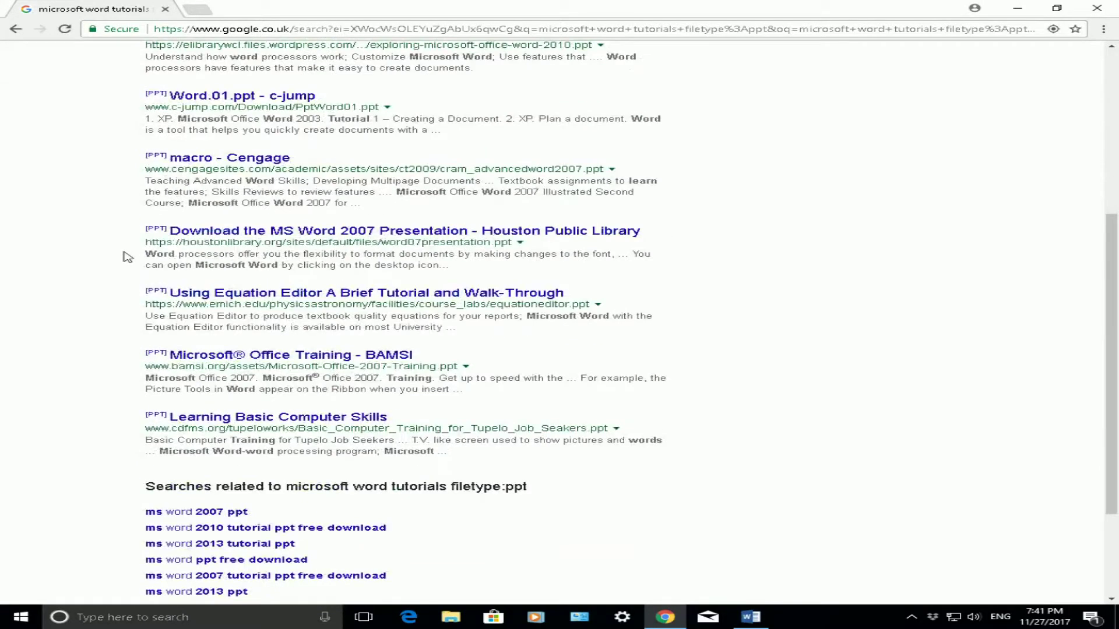
scroll(127, 257, up, 1)
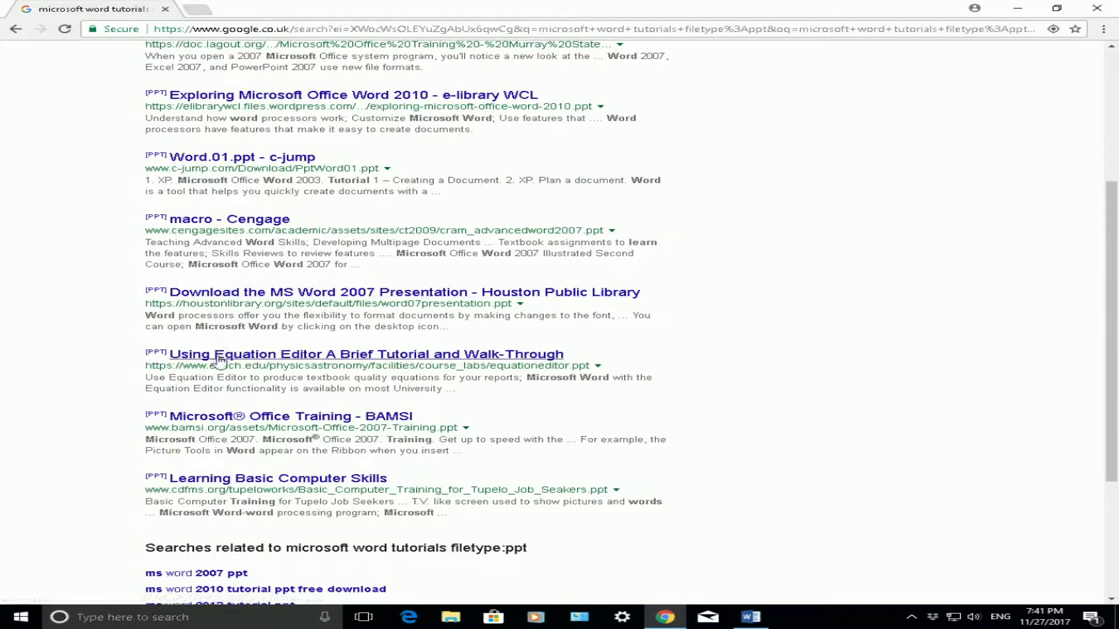
click(248, 417)
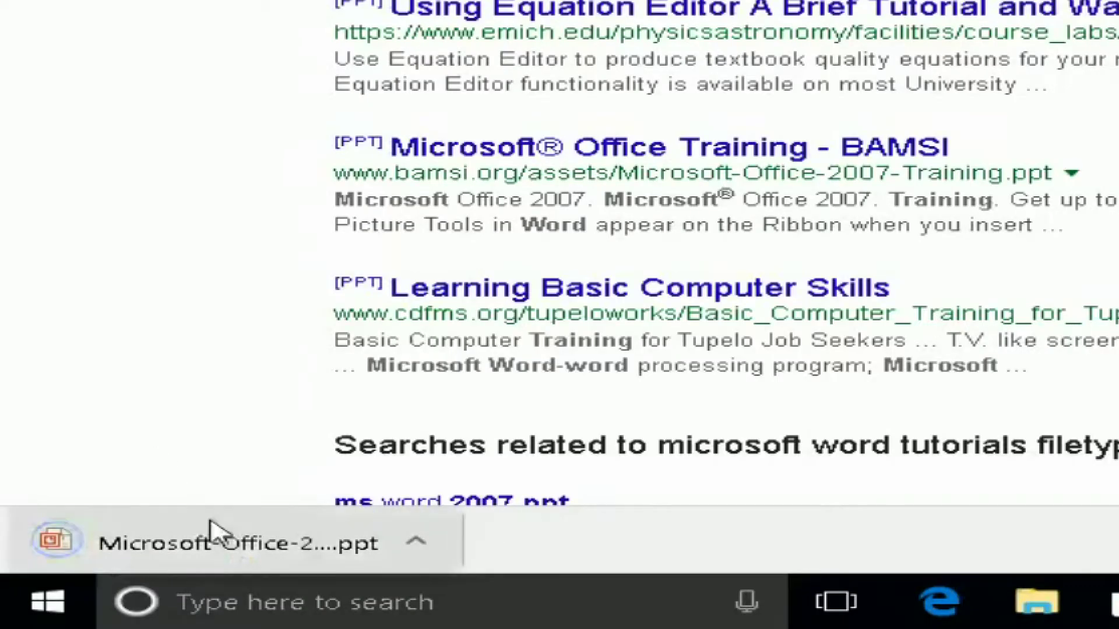
click(96, 586)
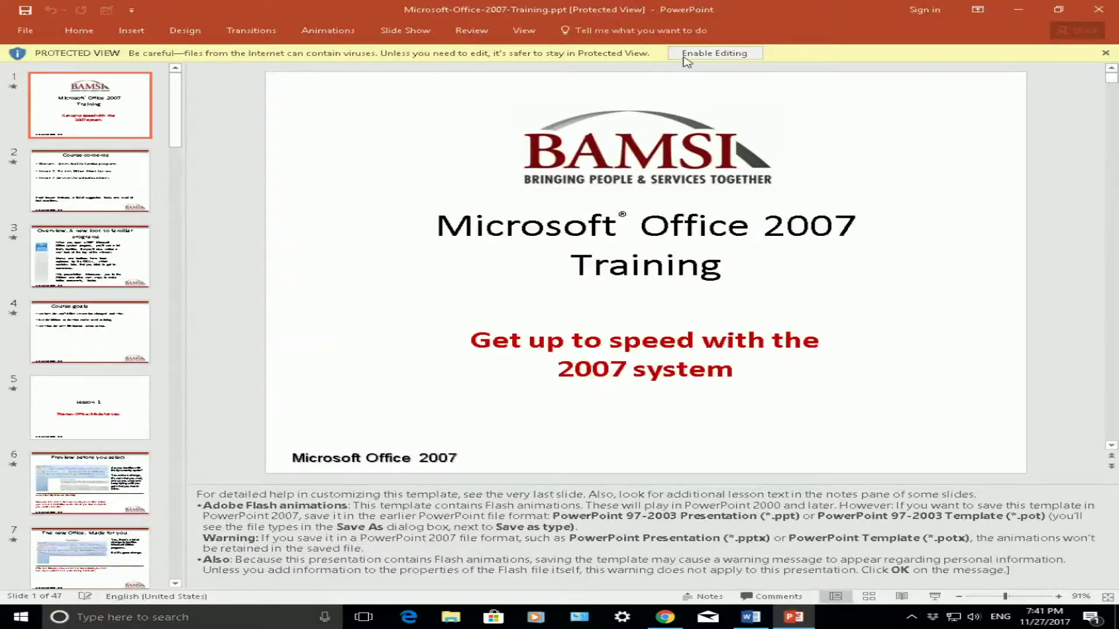
- Enable editing of the BAMSI presentation and view slides 2 through 6
click(683, 56)
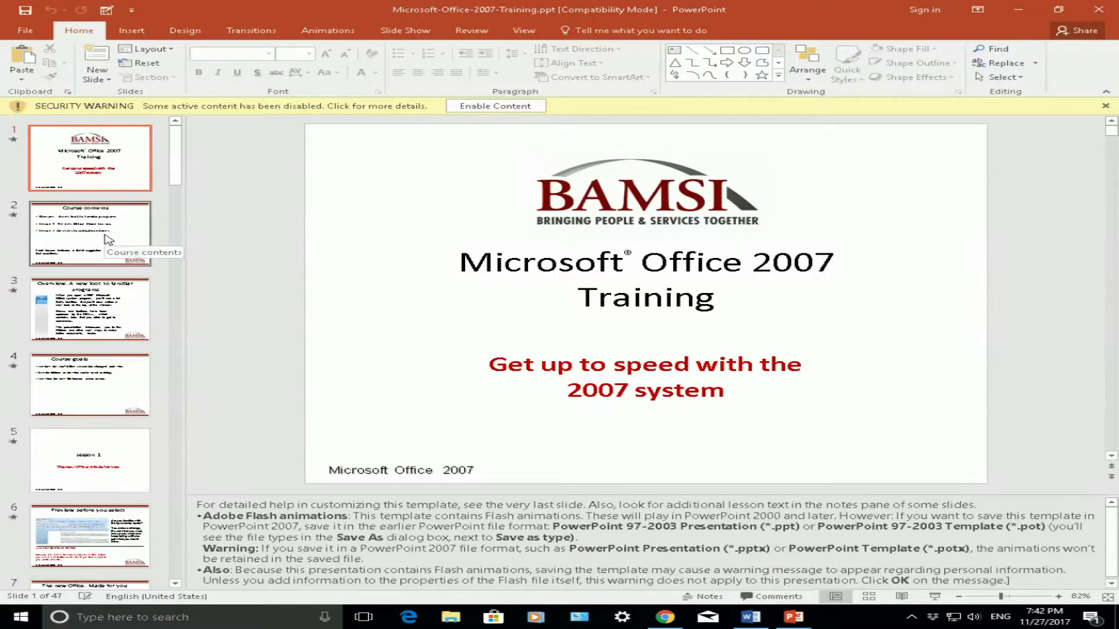
click(107, 238)
click(90, 271)
click(86, 352)
drag(87, 355, 90, 395)
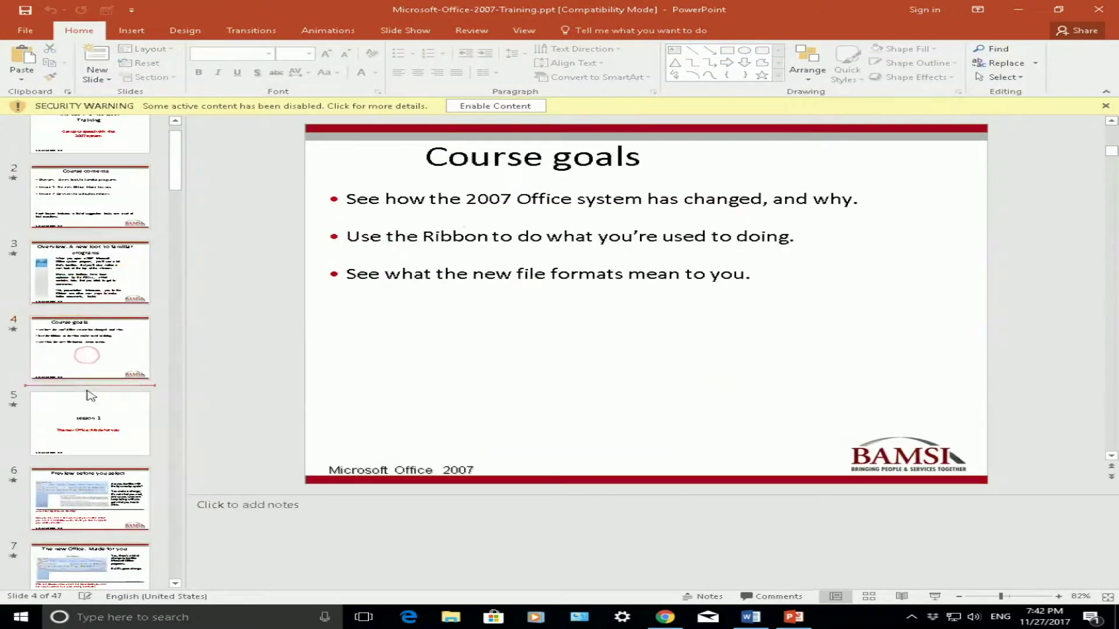
click(95, 445)
click(119, 510)
click(654, 619)
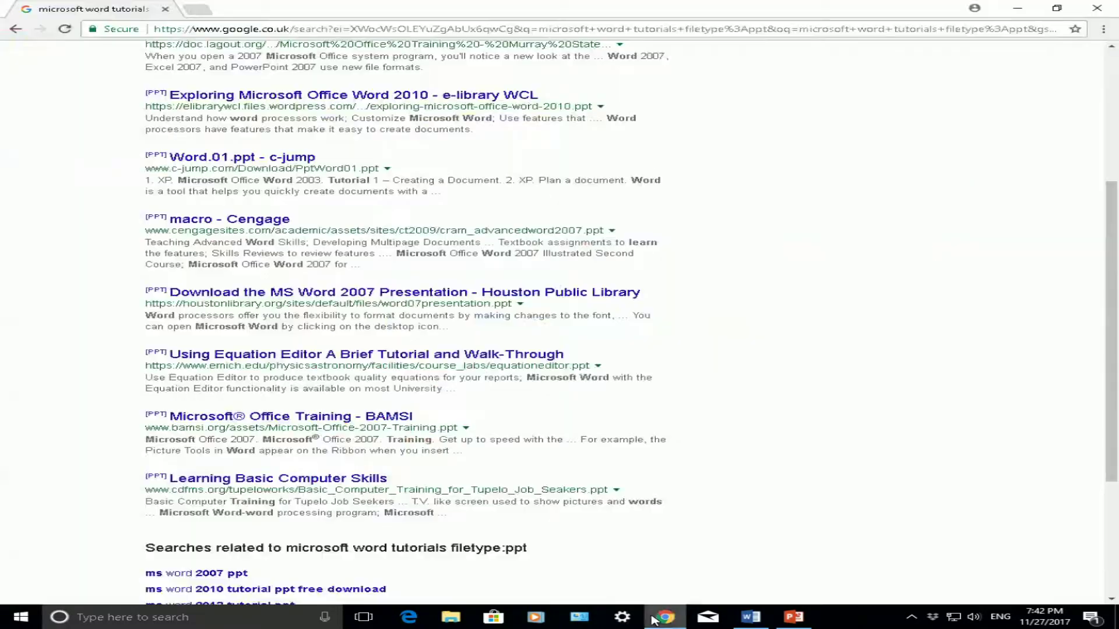
scroll(414, 218, up, 5)
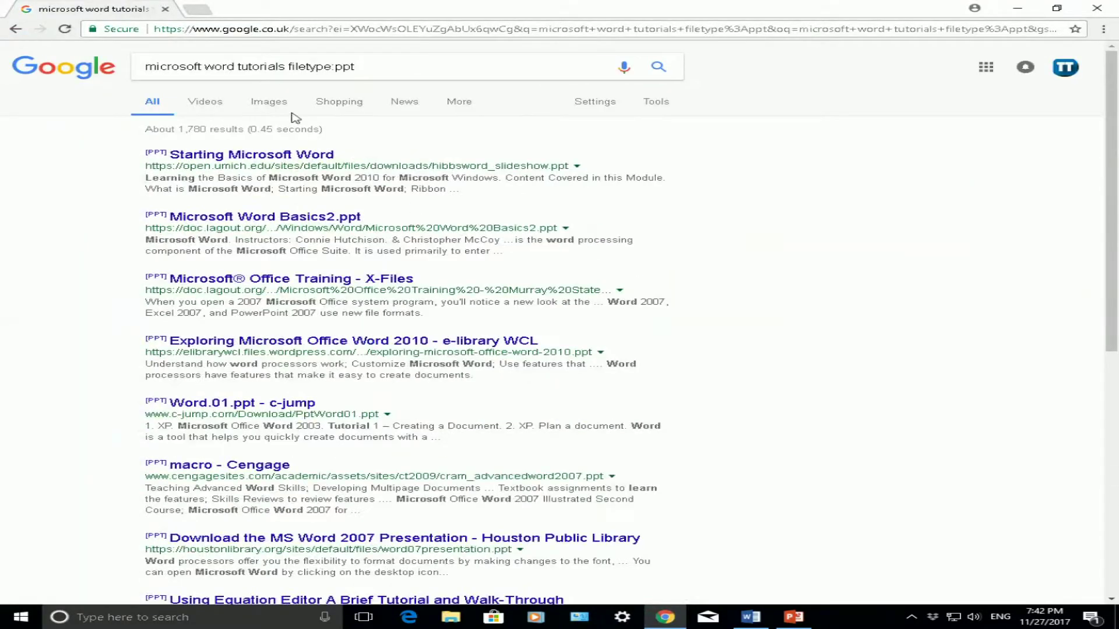